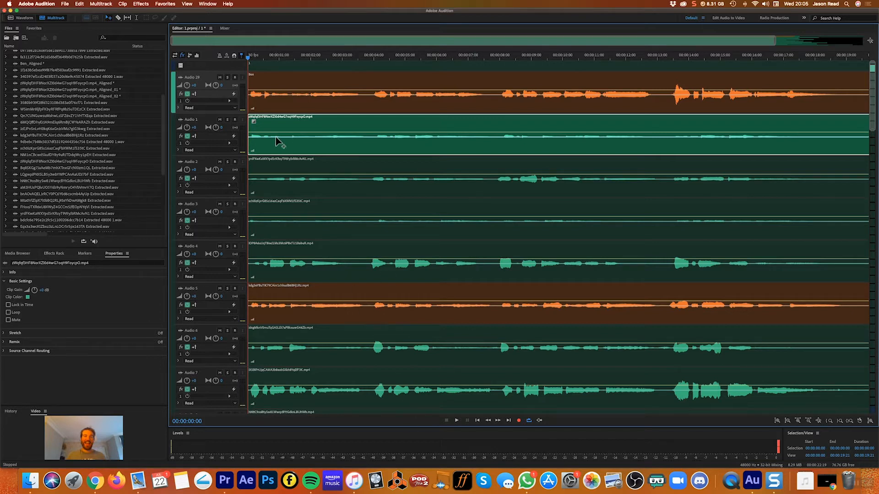
Step: Play the opening of the session briefly and return the playhead to the start, with the Audio 29 clip selected
click(275, 106)
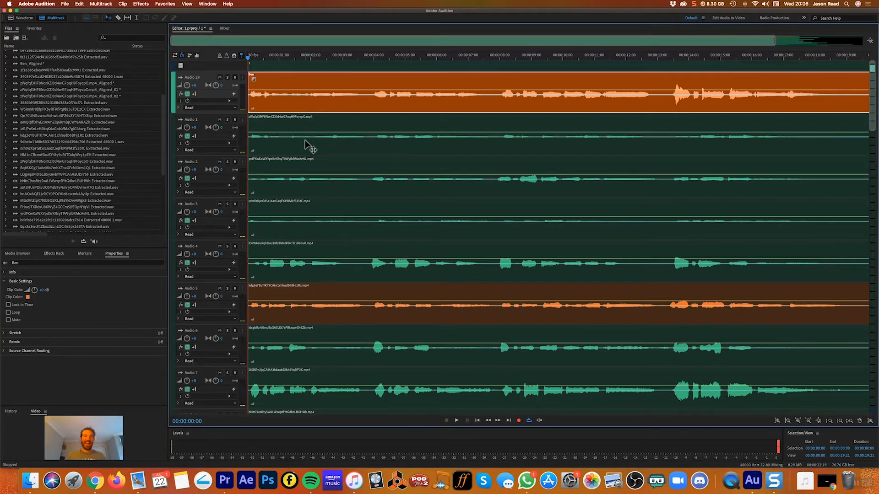
key(space)
key(space)
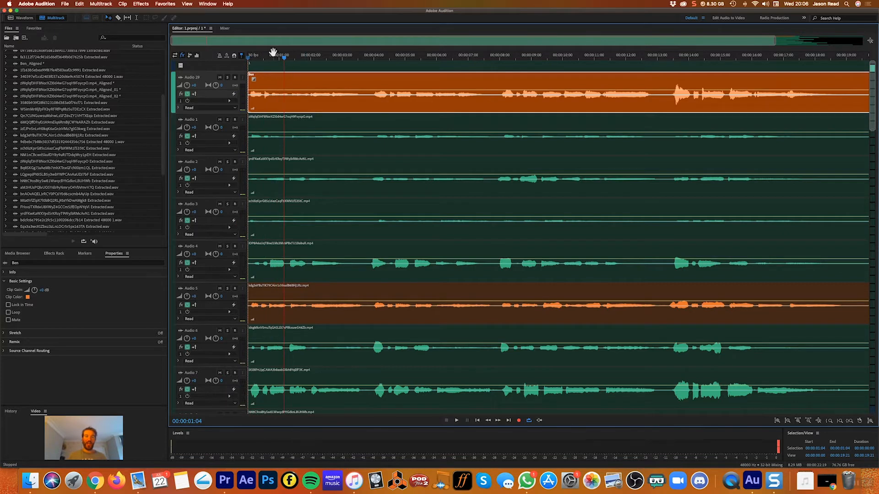
drag(269, 57, 238, 58)
Step: Run Automatic Speech Alignment on the Audio 1 clip with the Audio 29 clip as reference and Balanced alignment and stretching, and delete the Audio 1 original
super+click(284, 125)
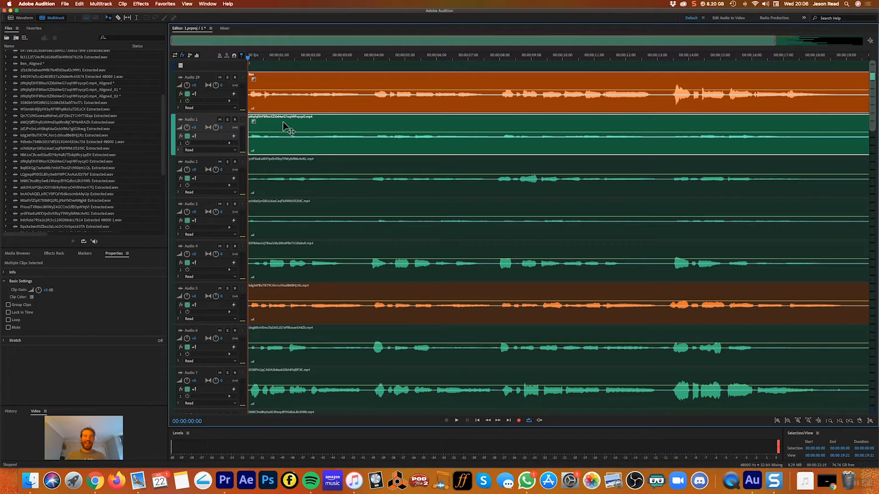
right_click(283, 124)
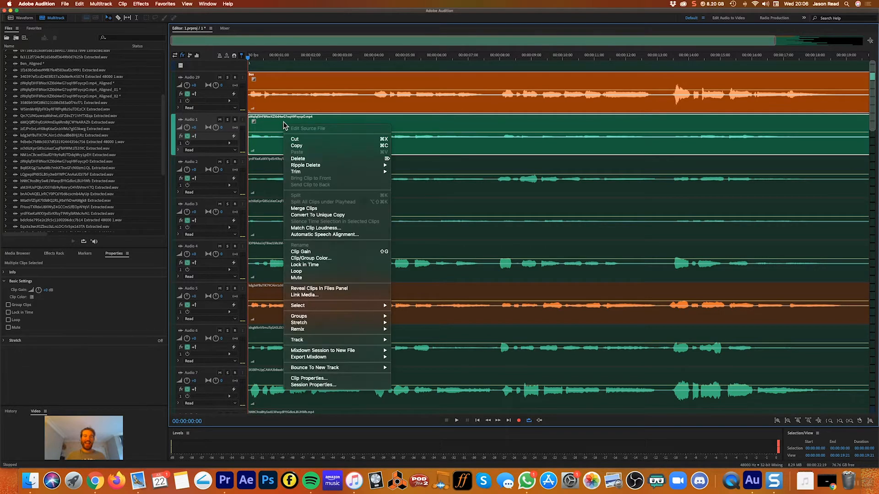
click(331, 235)
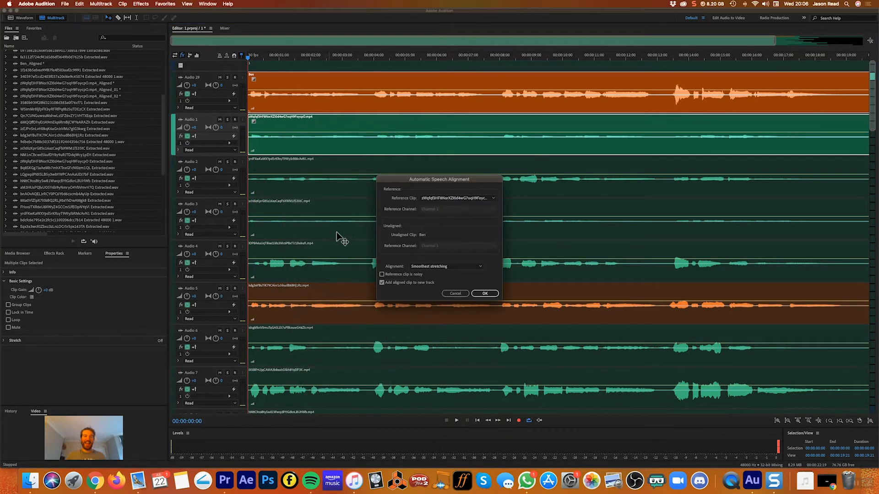
click(437, 200)
click(438, 210)
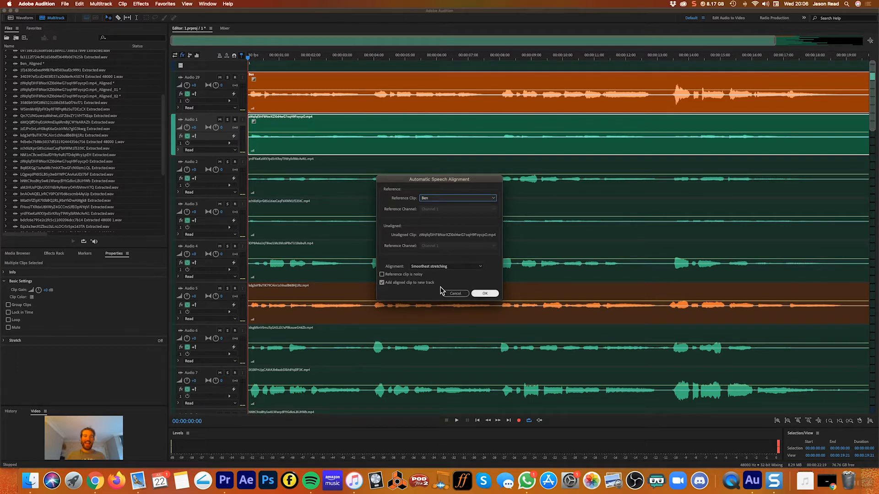
click(442, 267)
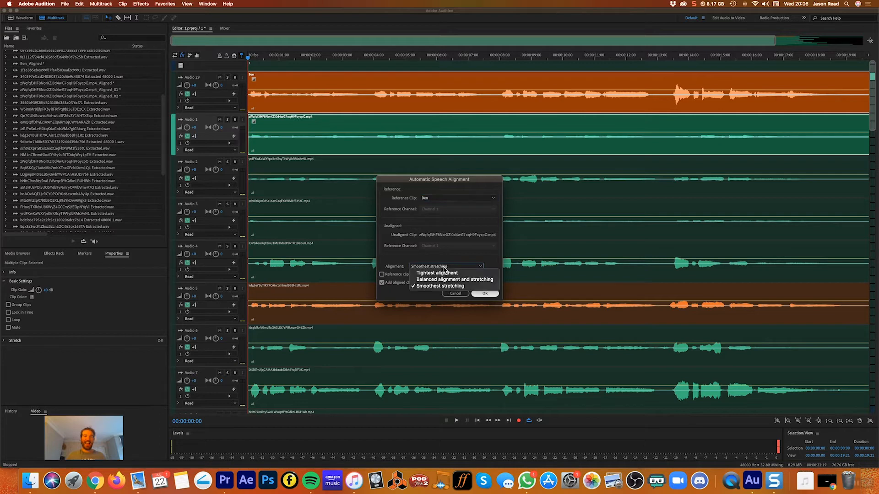
click(466, 279)
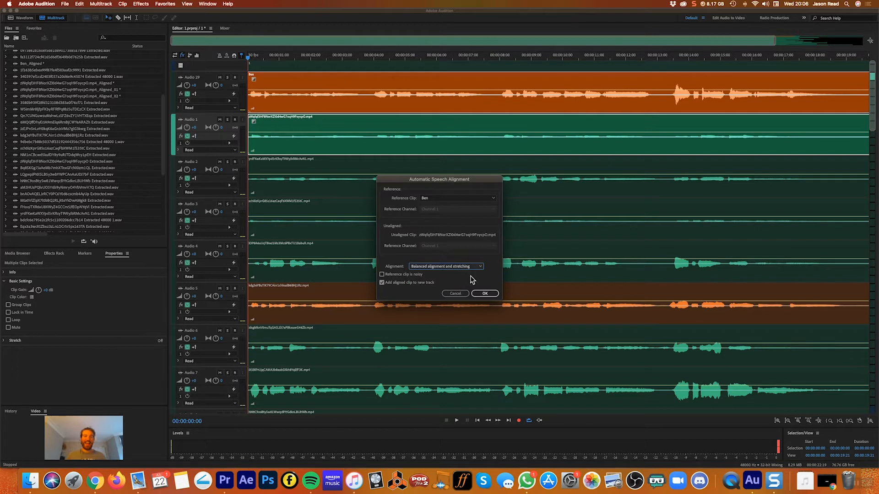
click(485, 293)
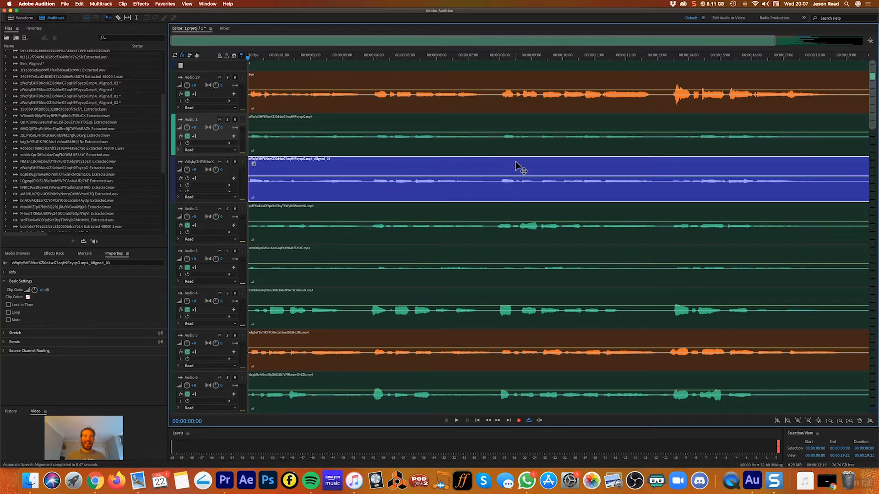
click(541, 148)
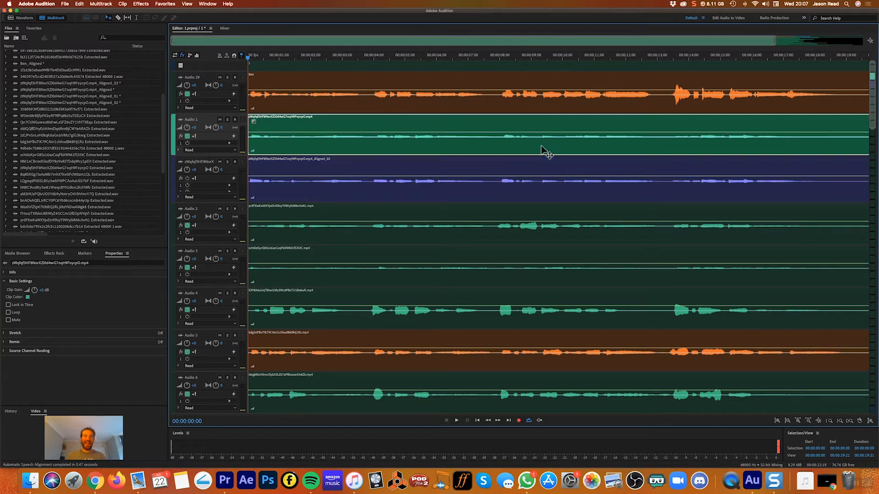
key(Delete)
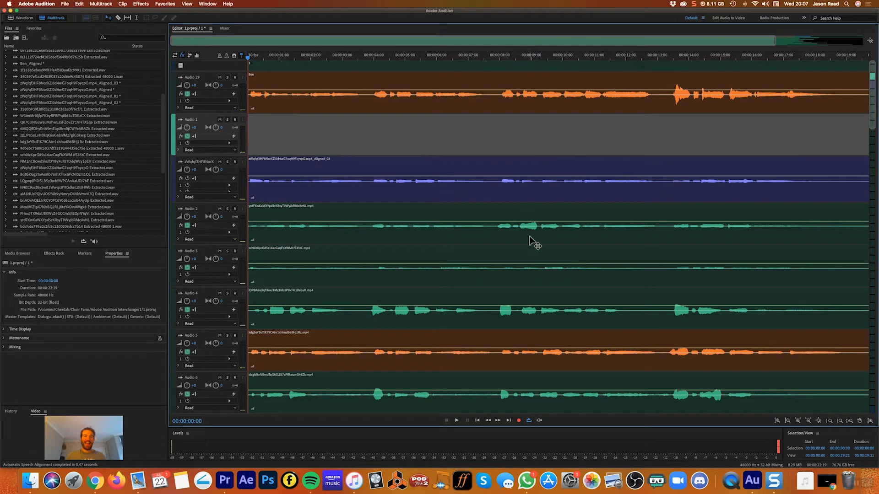
Step: Align the Audio 2 clip to the Audio 29 reference clip with Automatic Speech Alignment and delete the unaligned Audio 2 original
click(516, 101)
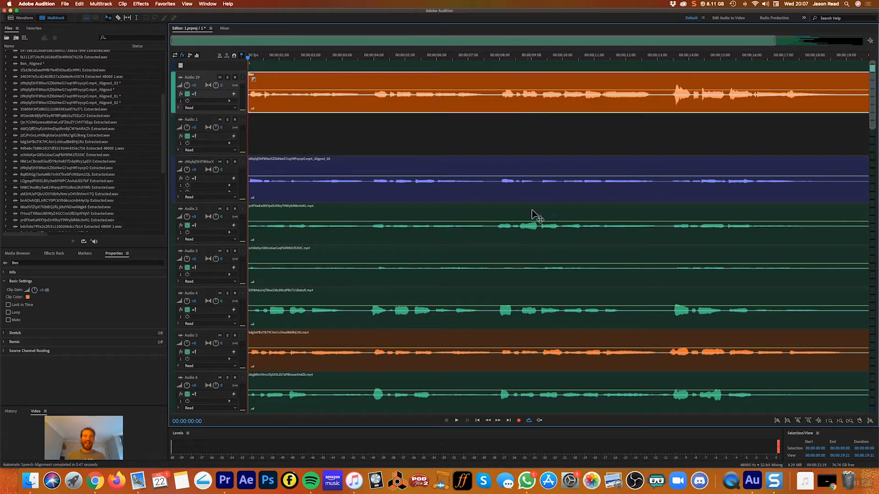
super+click(541, 235)
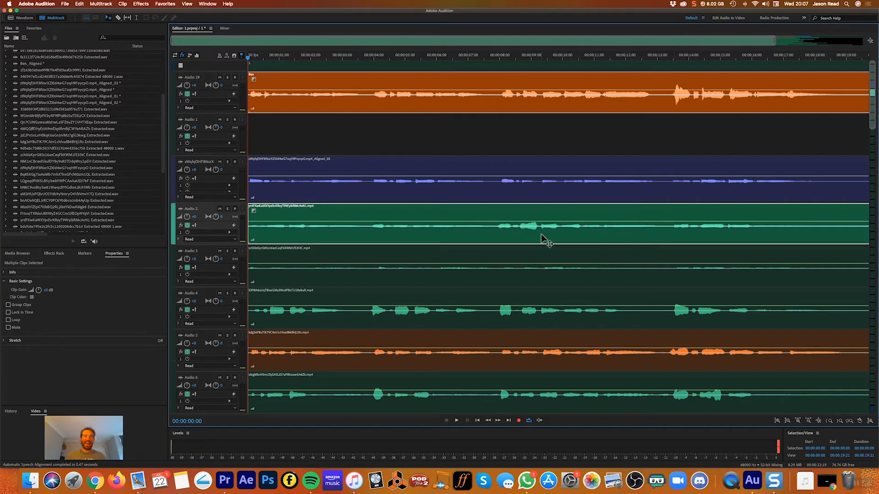
right_click(542, 237)
click(584, 312)
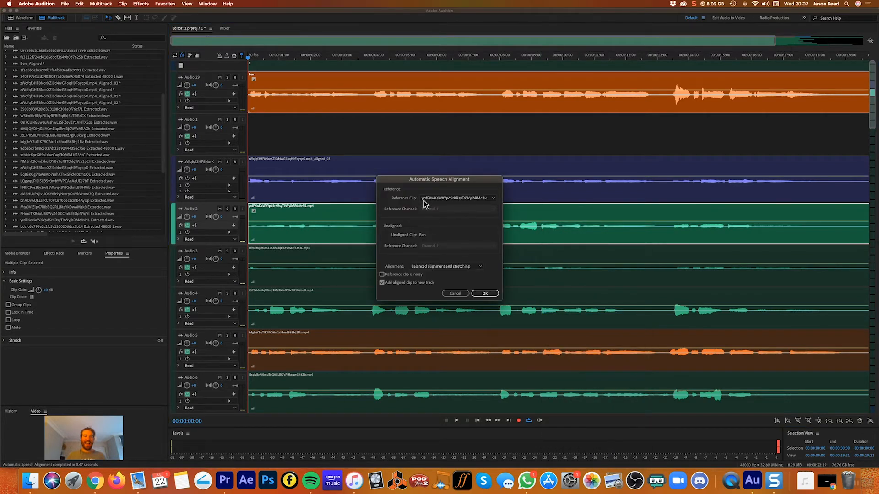
click(425, 200)
click(426, 212)
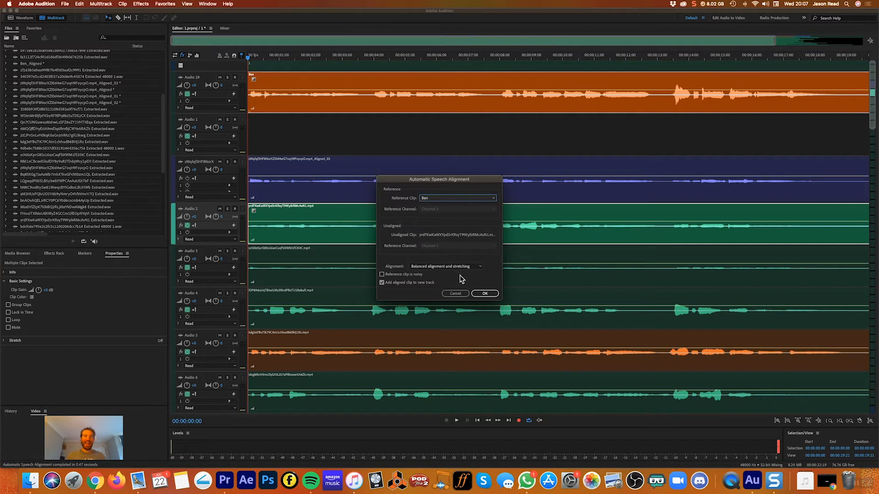
click(482, 295)
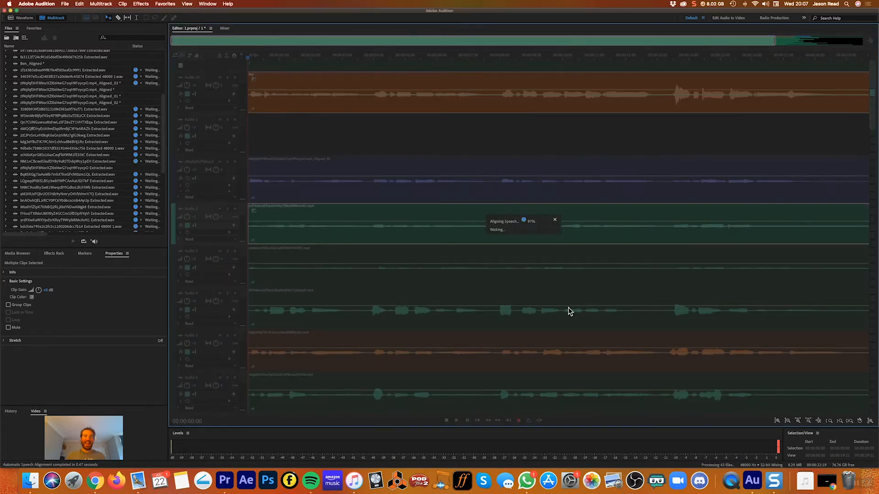
click(489, 235)
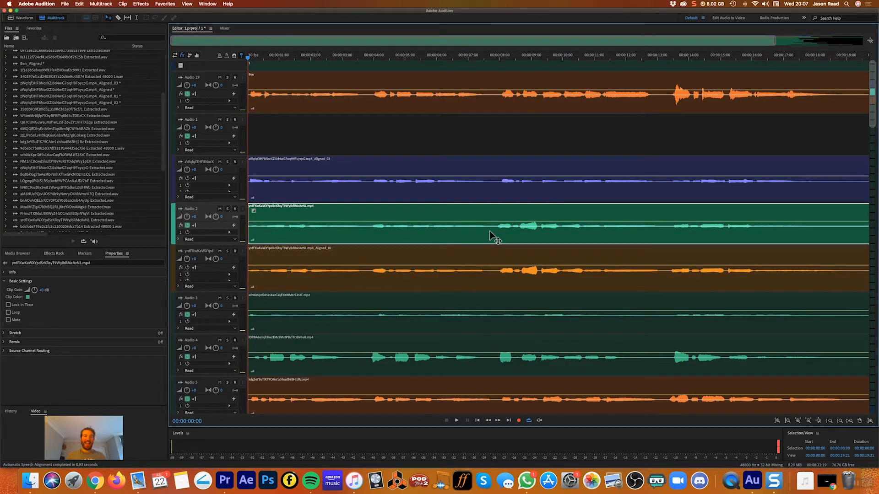
key(Delete)
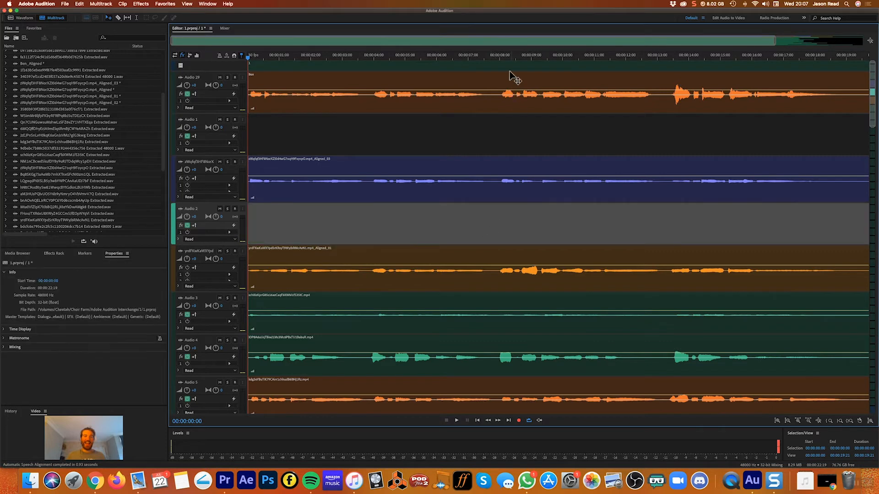
Step: Compare phrase starts across the aligned clips by placing the playhead at about 8 seconds, 00:00:13:14 and 00:00:04:00
click(502, 57)
drag(502, 57, 673, 69)
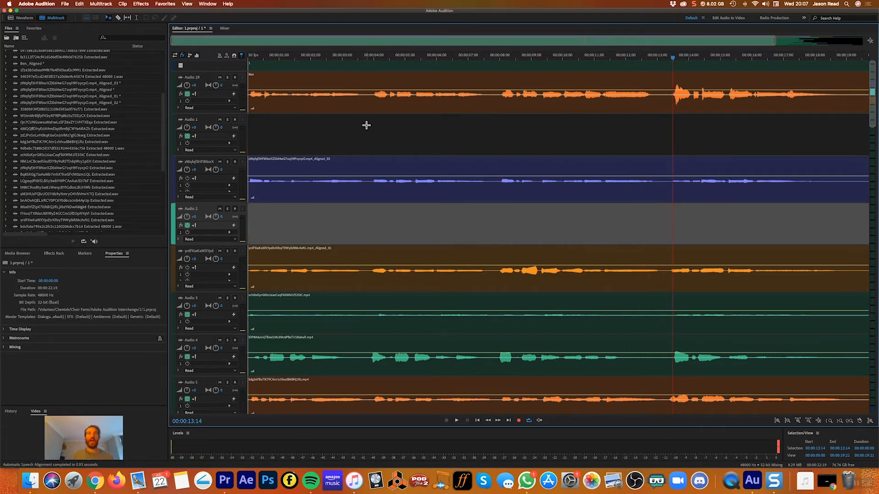
click(376, 58)
drag(376, 58, 373, 59)
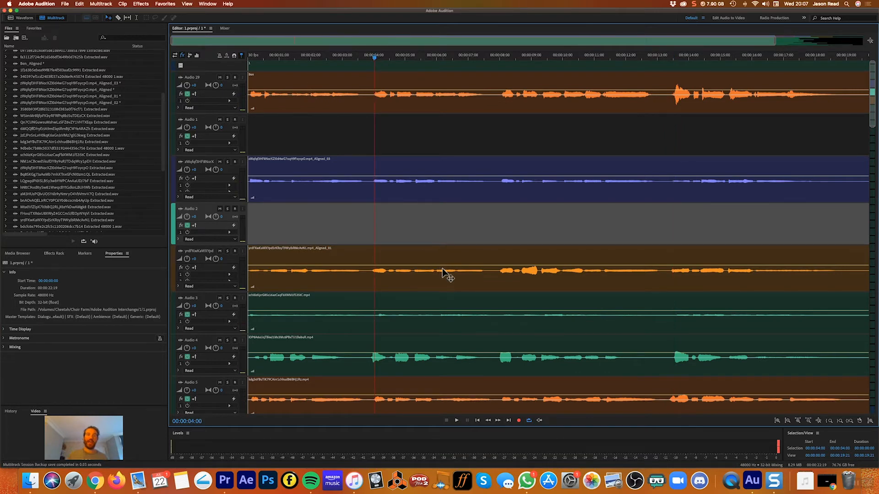
Step: Align the Audio 3 clip to the Audio 29 reference clip with Automatic Speech Alignment and delete the unaligned Audio 3 original
click(451, 112)
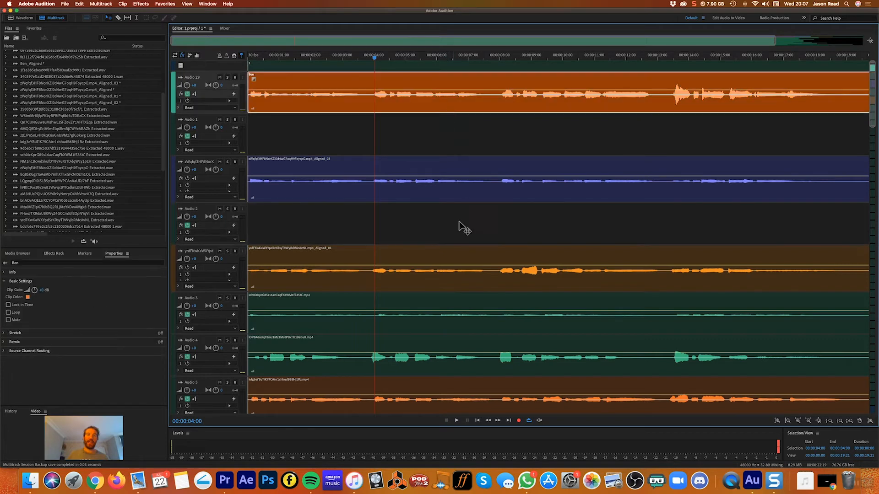
super+click(474, 327)
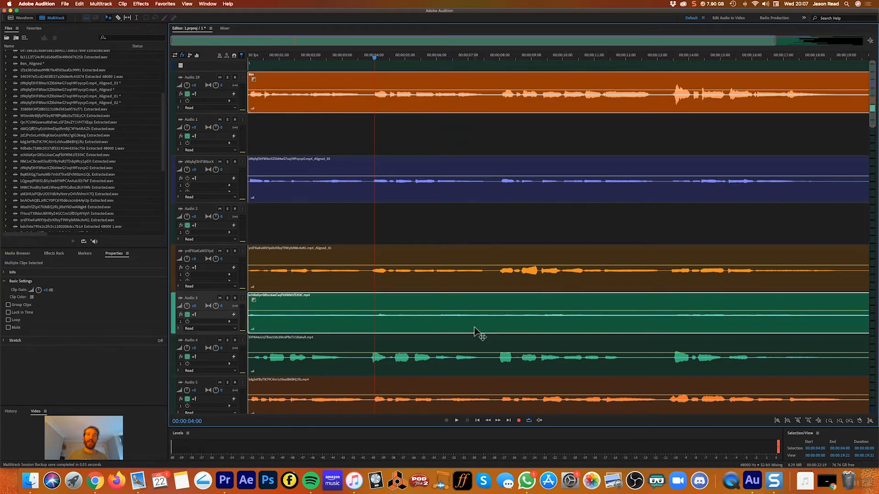
right_click(474, 327)
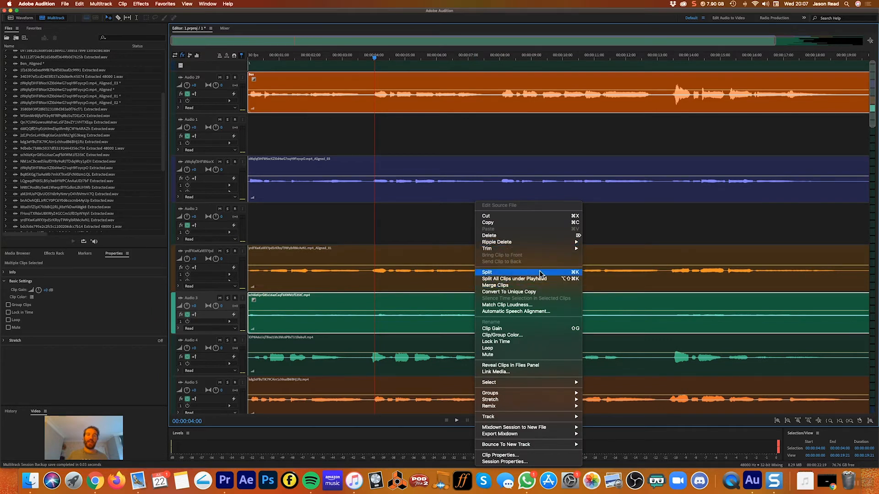
click(541, 314)
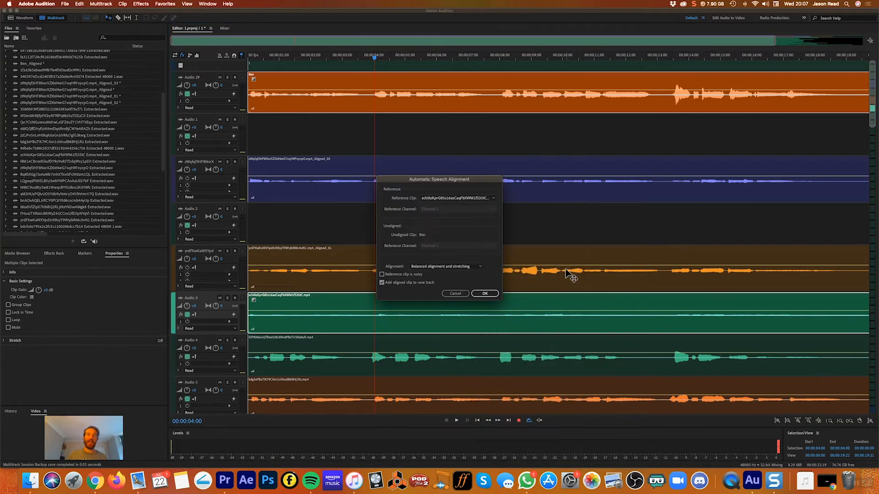
click(451, 198)
click(451, 206)
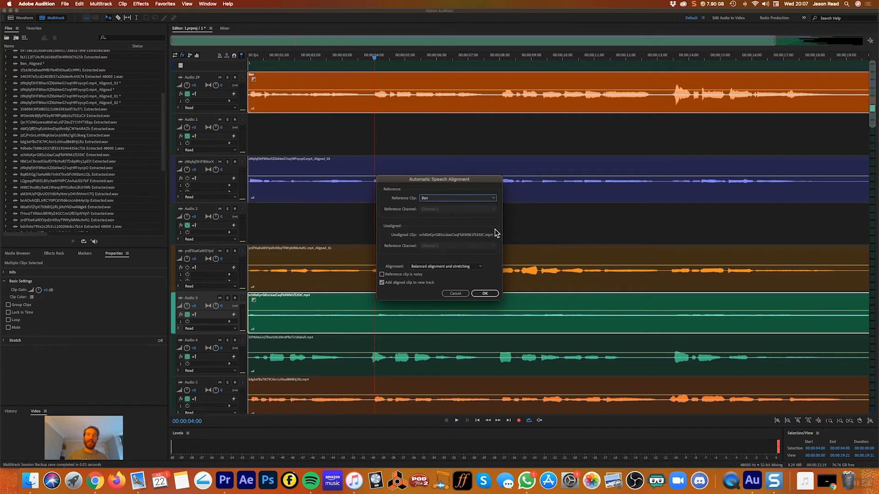
click(485, 294)
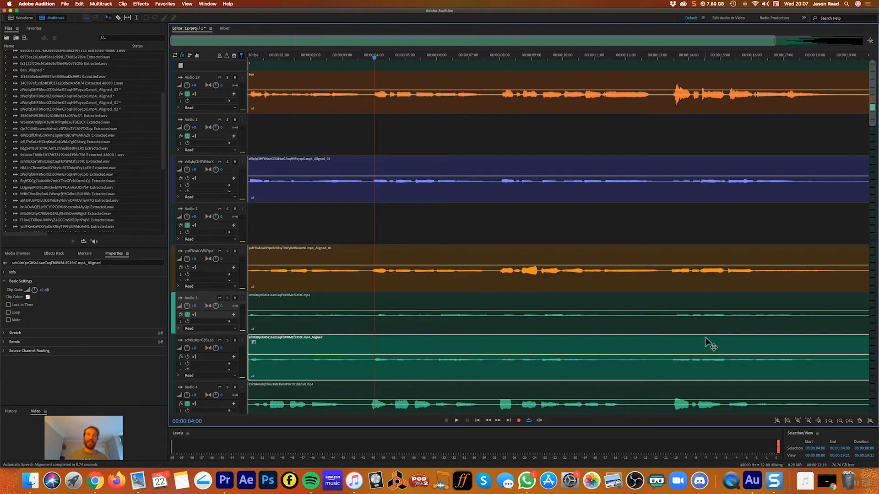
click(518, 331)
key(Delete)
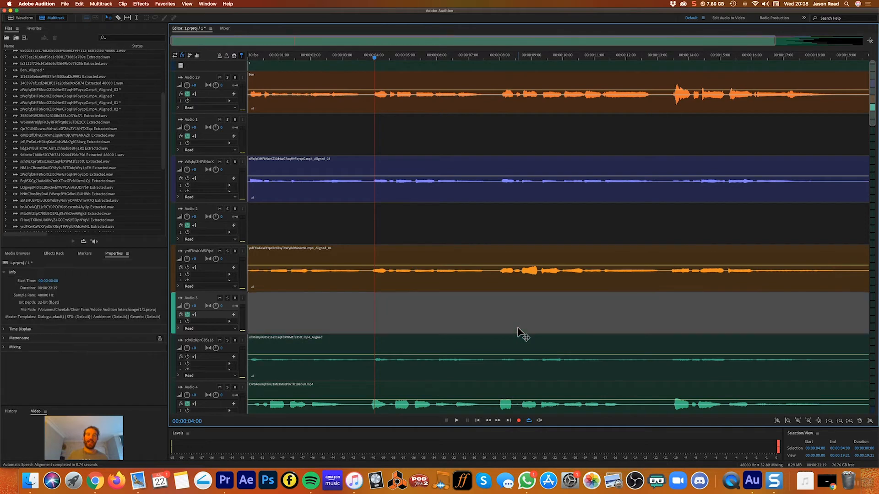
Step: Align the Audio 4 clip to the Audio 29 reference clip with Automatic Speech Alignment and delete the unaligned Audio 4 original
scroll(517, 330, down, 2)
scroll(517, 322, up, 2)
click(484, 99)
scroll(527, 330, down, 2)
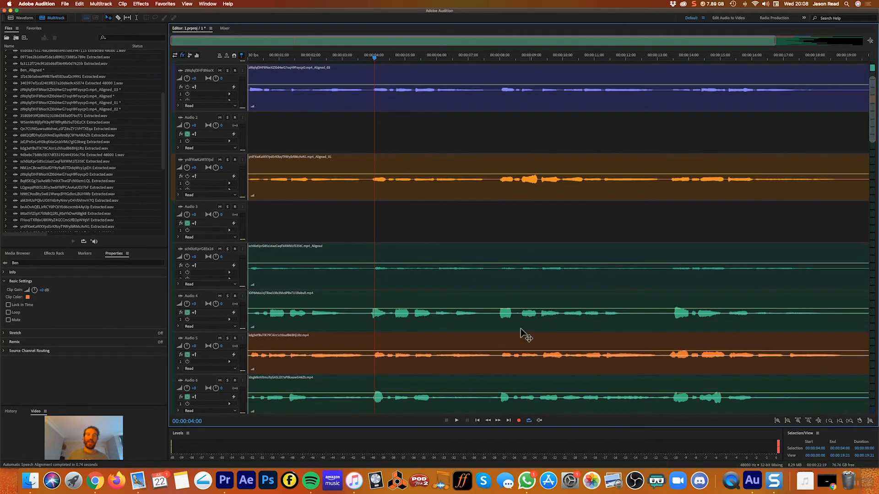
click(462, 325)
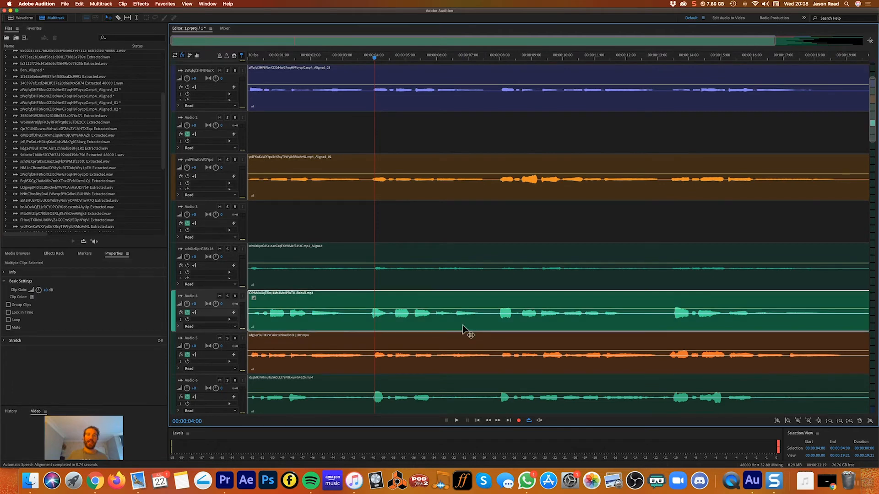
right_click(463, 326)
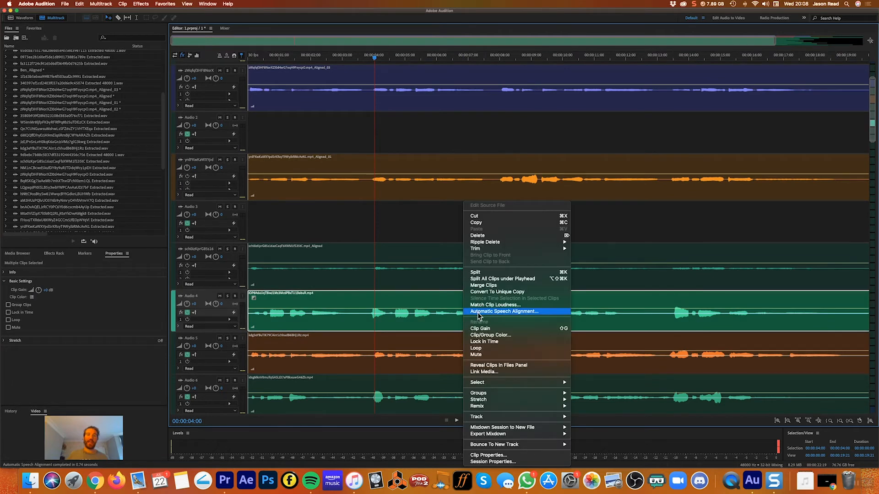
click(476, 312)
click(446, 201)
click(446, 212)
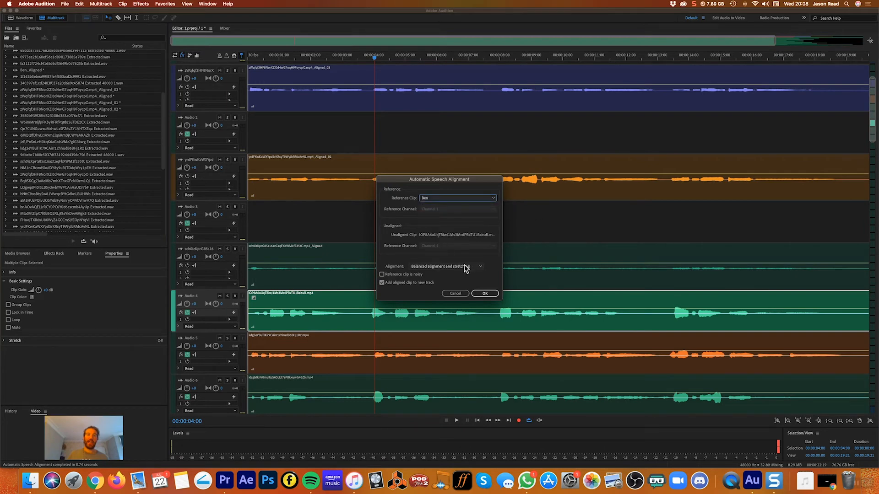
click(482, 294)
click(498, 318)
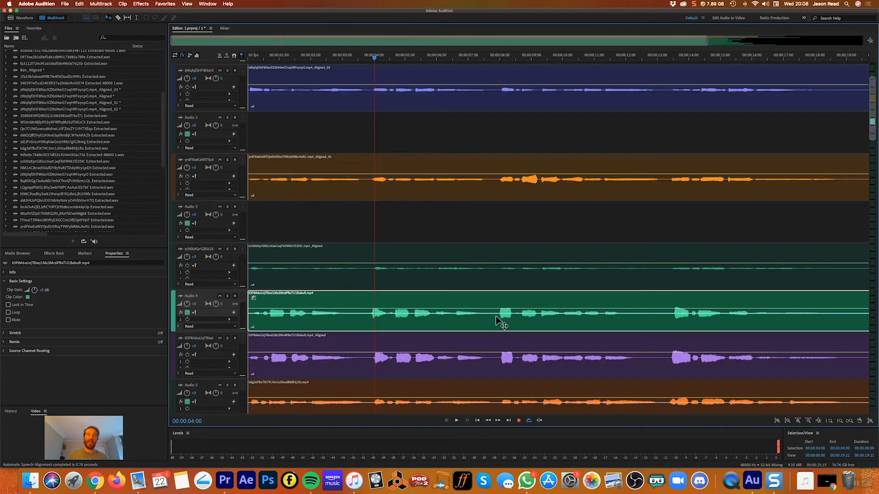
key(Delete)
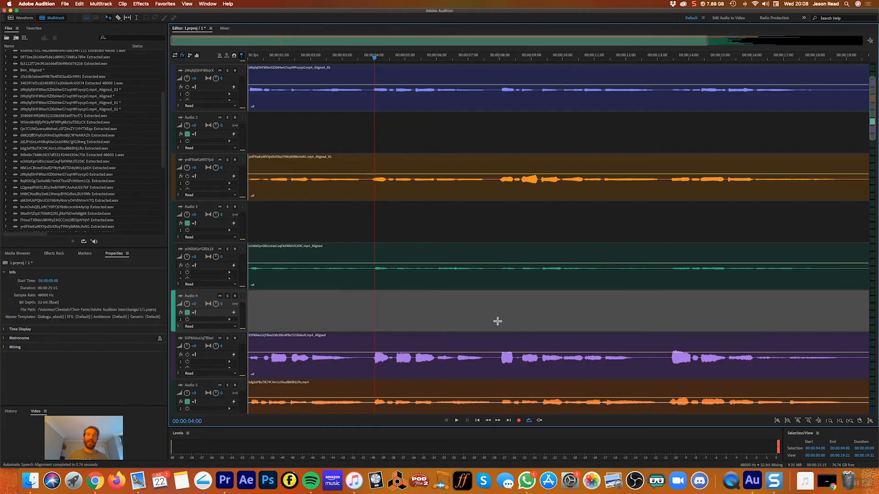
Step: Solo the four aligned tracks below Audio 1, Audio 2, Audio 3 and Audio 4, along with the Audio 29 reference track
click(227, 339)
click(227, 249)
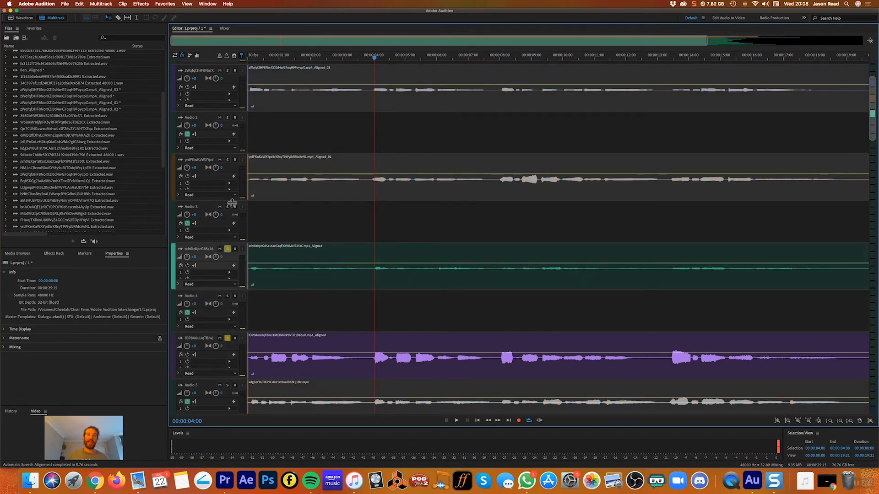
click(227, 160)
scroll(238, 103, up, 3)
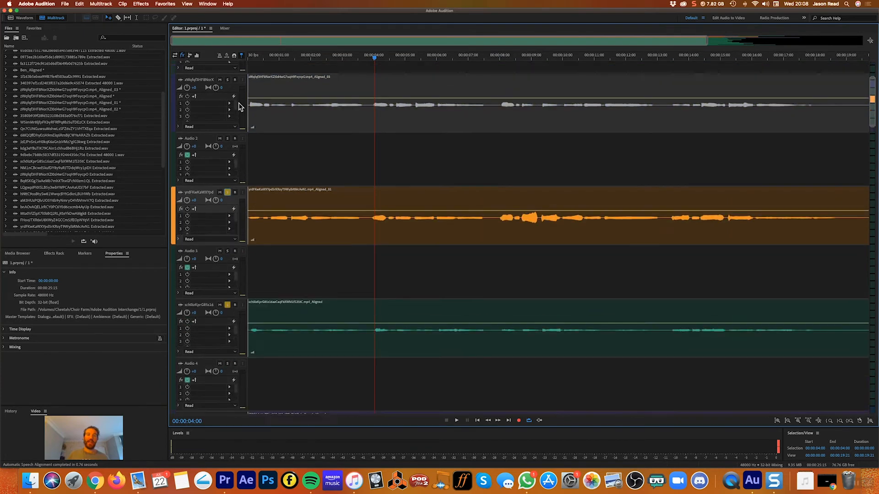
scroll(238, 103, down, 5)
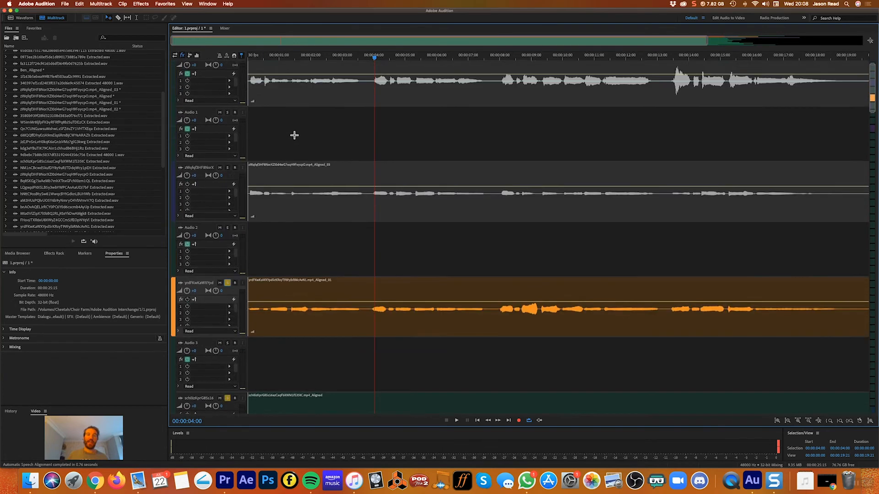
click(228, 188)
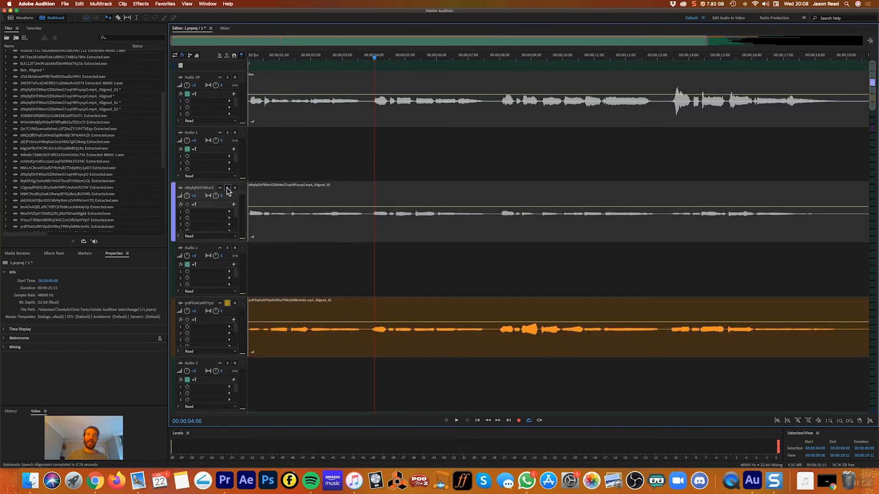
click(227, 77)
Step: Play the soloed tracks together from the start of the session and stop playback at about 11 seconds
drag(262, 60, 232, 56)
key(space)
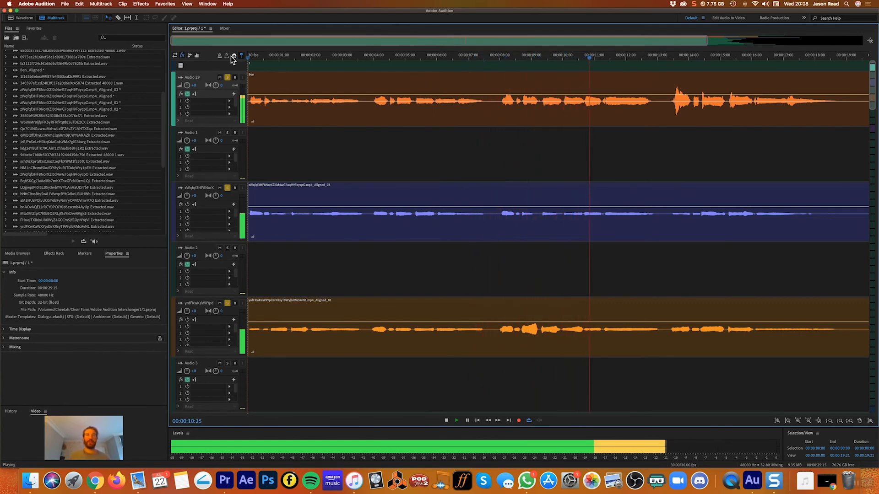
key(space)
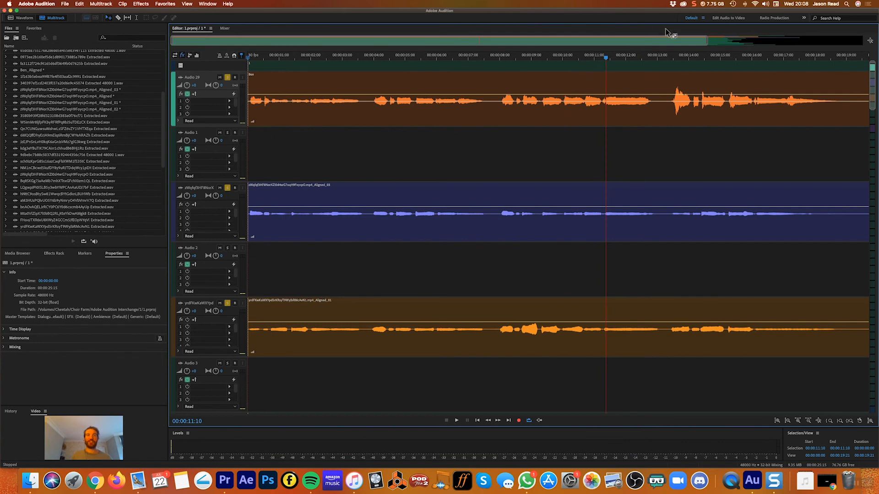
Step: Show the ends of the aligned clips in the timeline and place the playhead at 00:00:11:09
drag(707, 41, 840, 41)
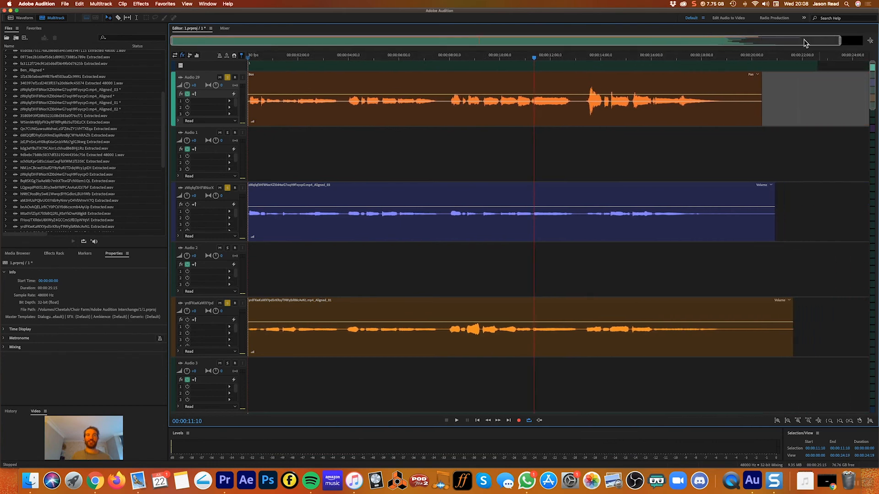
click(533, 59)
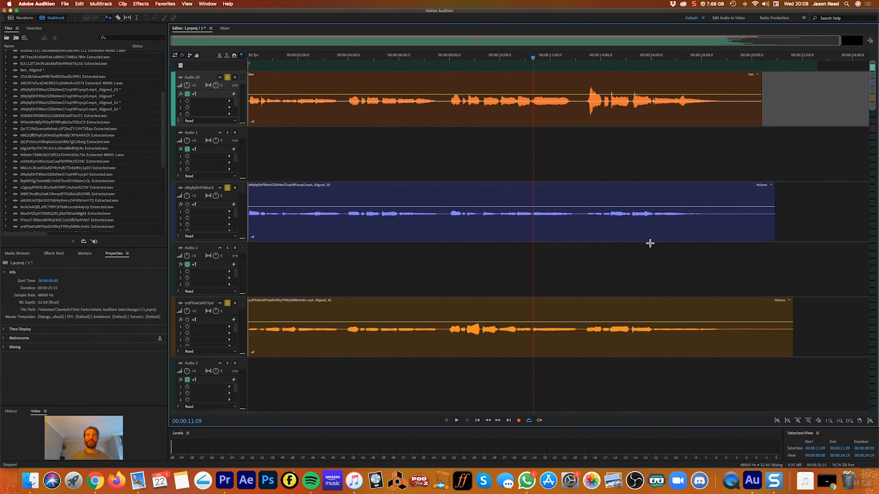
scroll(645, 244, down, 1)
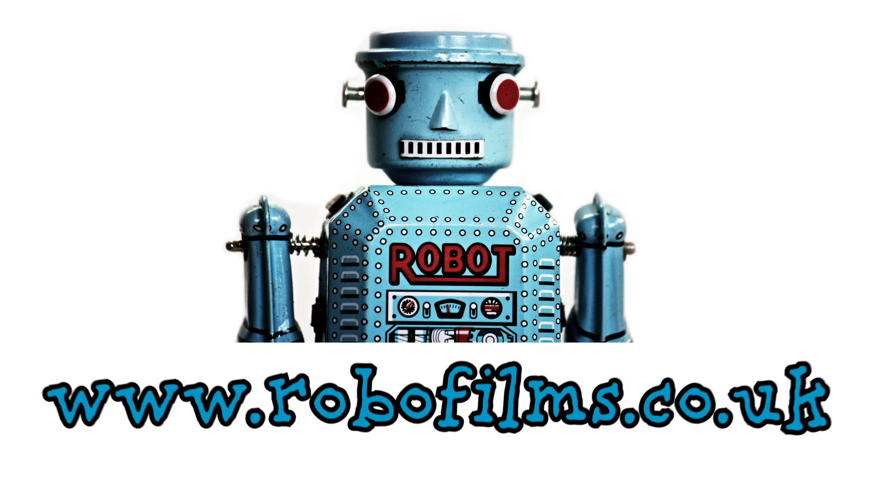